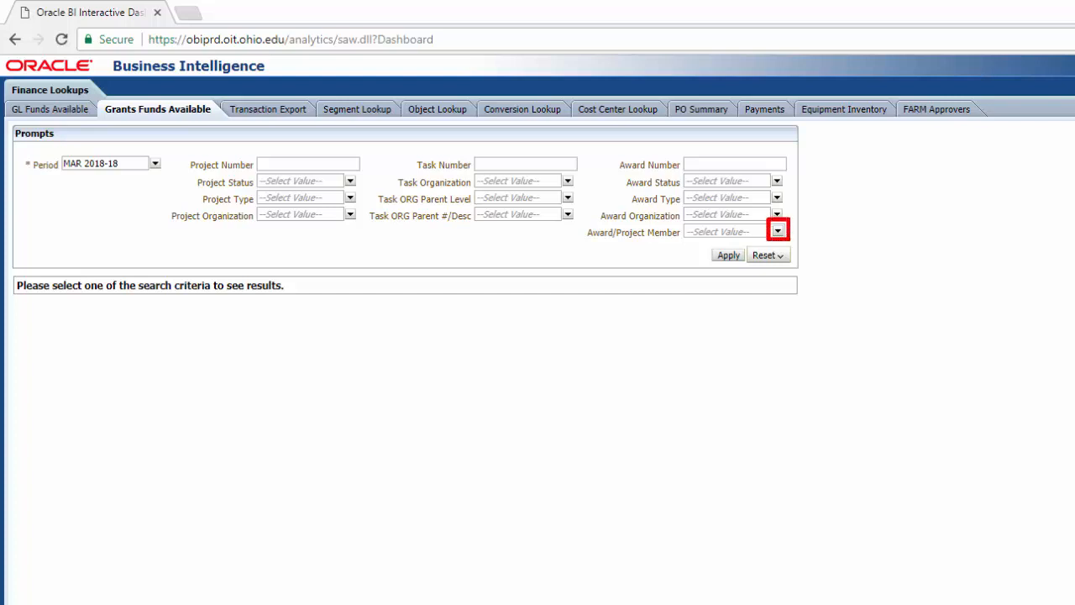
Search the Award/Project Member values for names starting with the member's last name, with case matching turned off
click(778, 234)
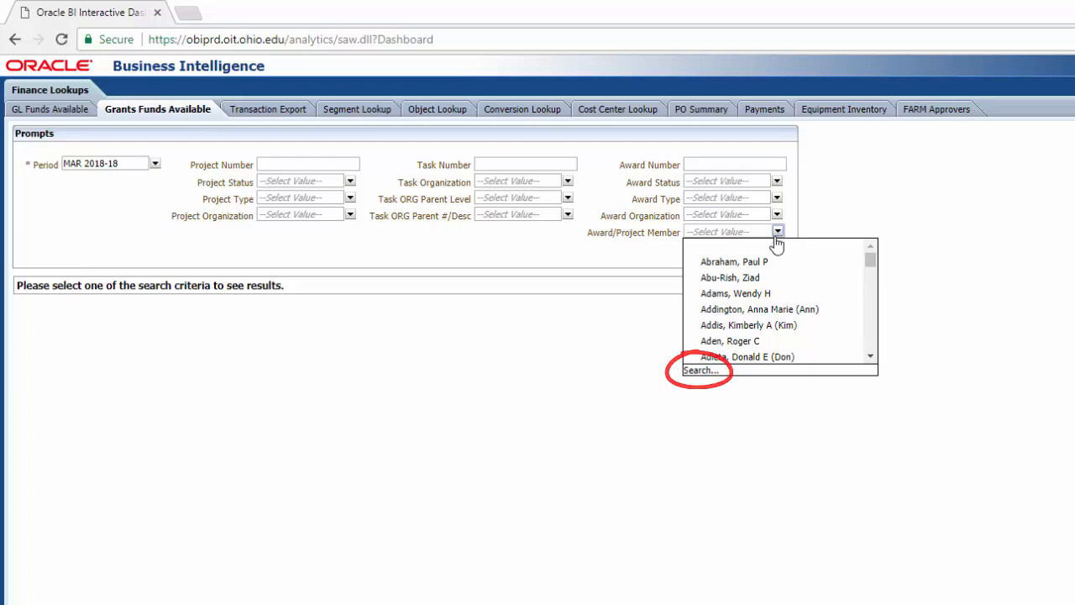
click(703, 370)
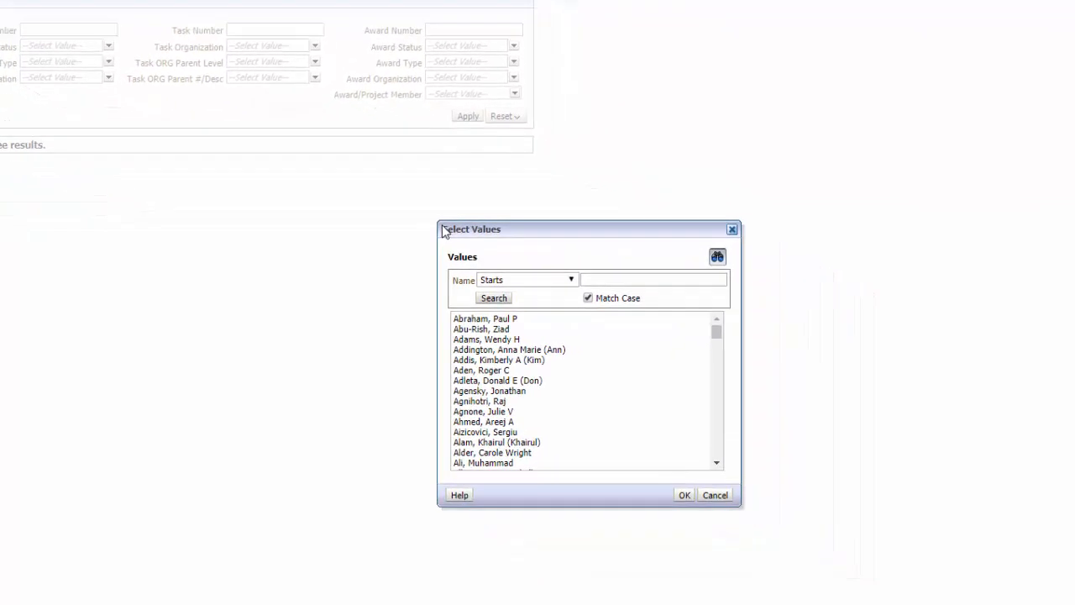
click(586, 279)
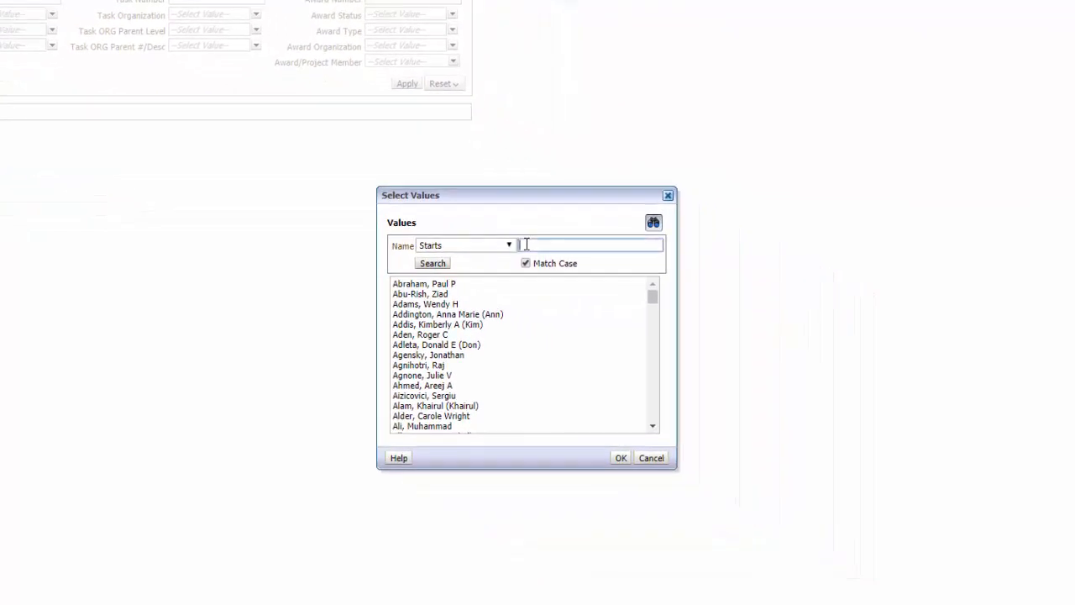
text(Bergmeier)
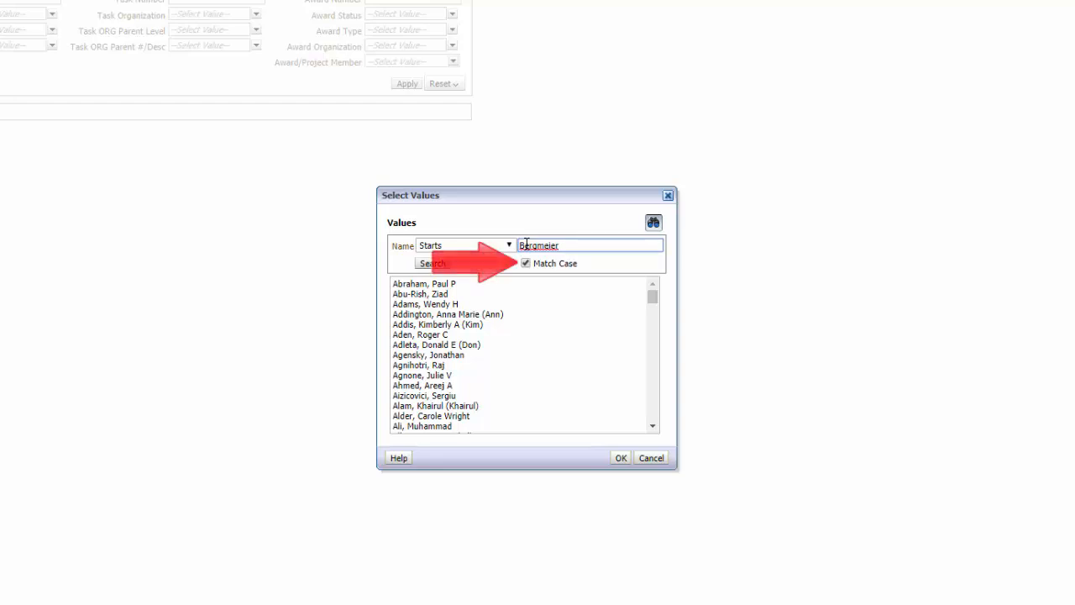
click(526, 264)
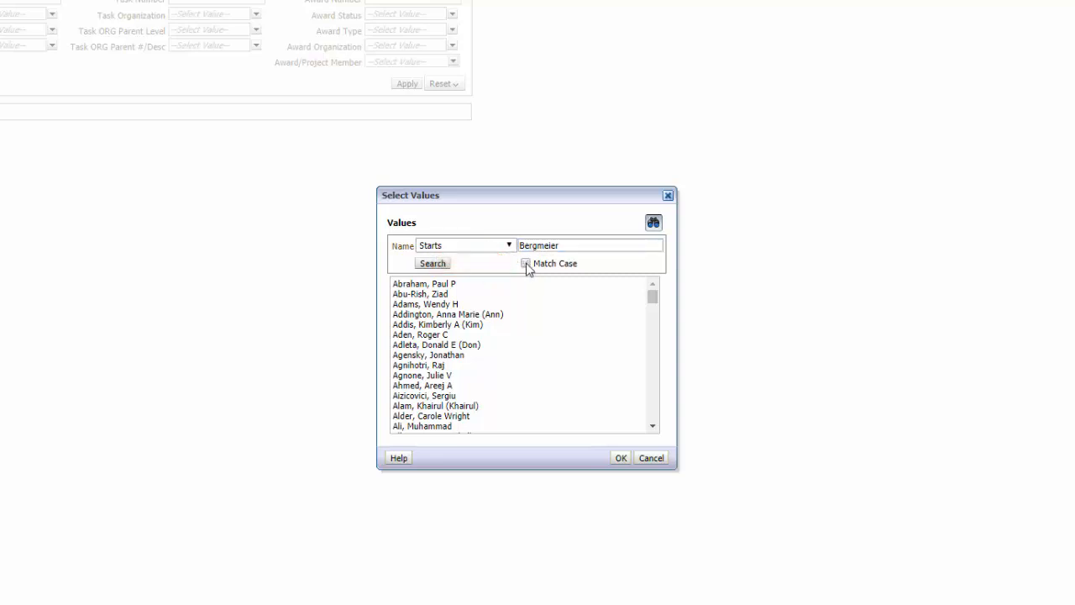
click(432, 264)
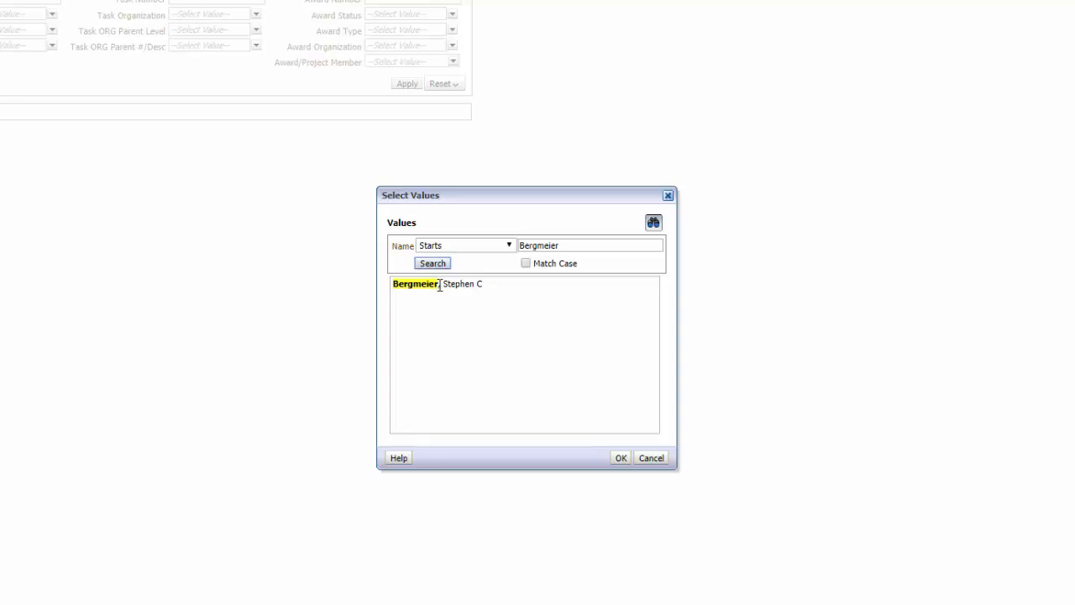
Choose the matching person as the Award/Project Member and run the Grants Funds Available report with that filter
click(448, 284)
click(621, 458)
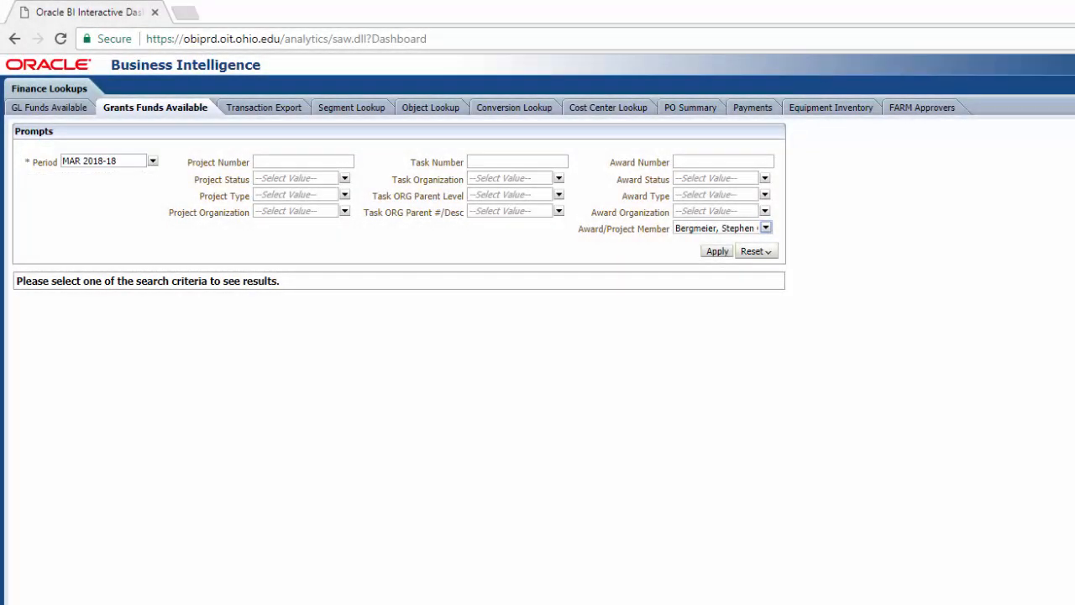
click(715, 252)
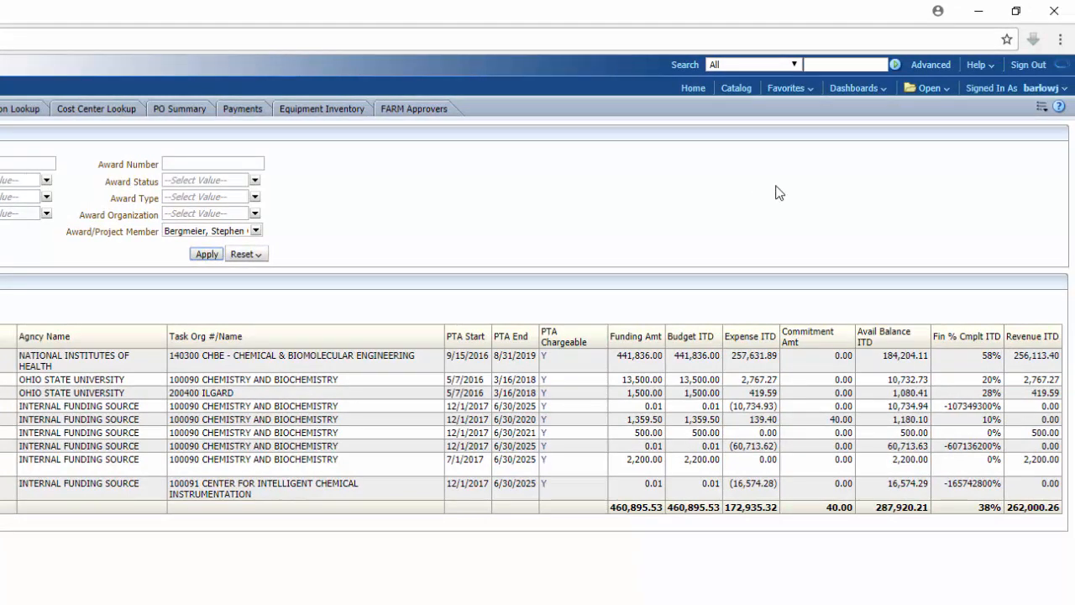
Save the current customization for yourself as "Project Member_" plus the member's last name, and make it the page default
click(1042, 109)
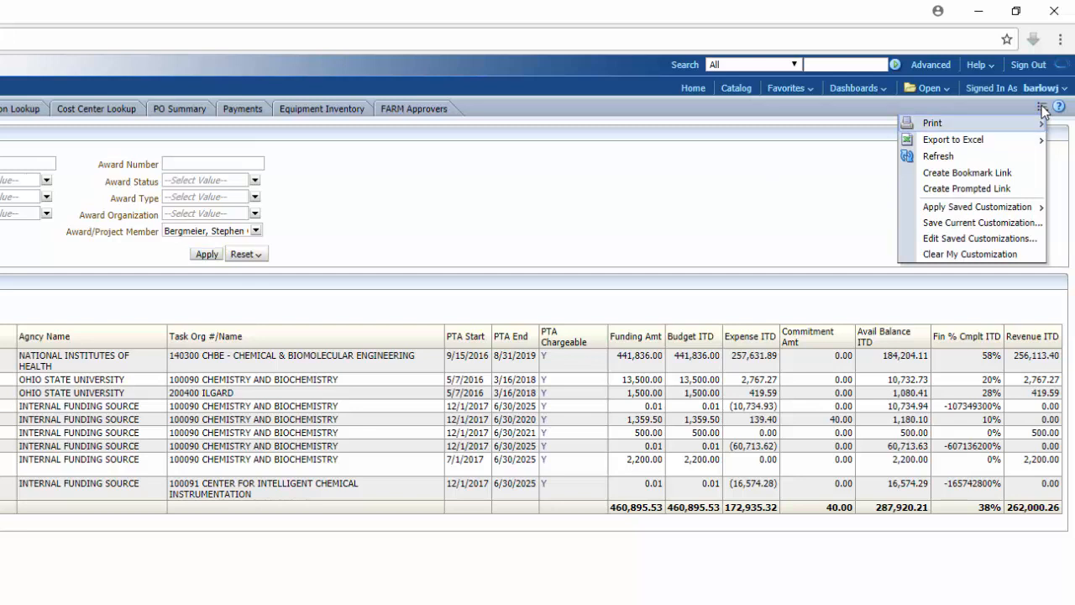
click(1032, 223)
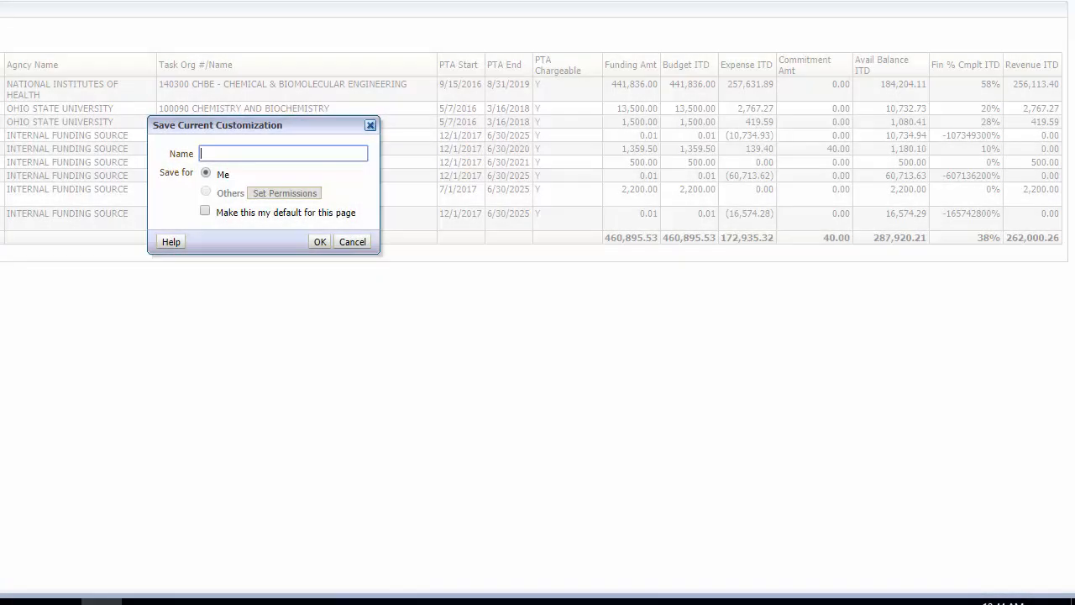
text(Project Member_Bergmeier)
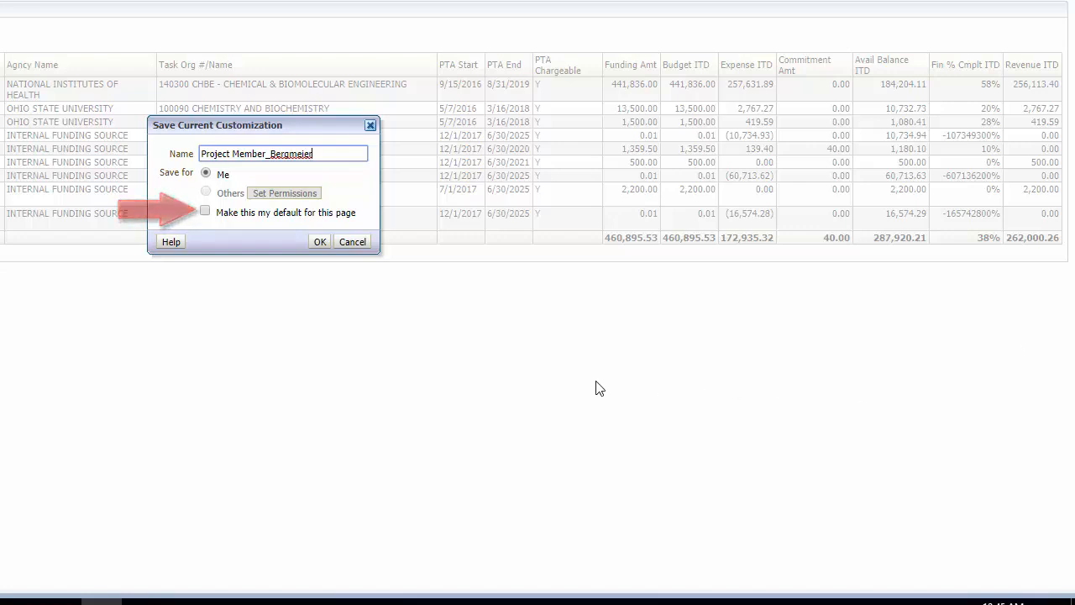
click(205, 213)
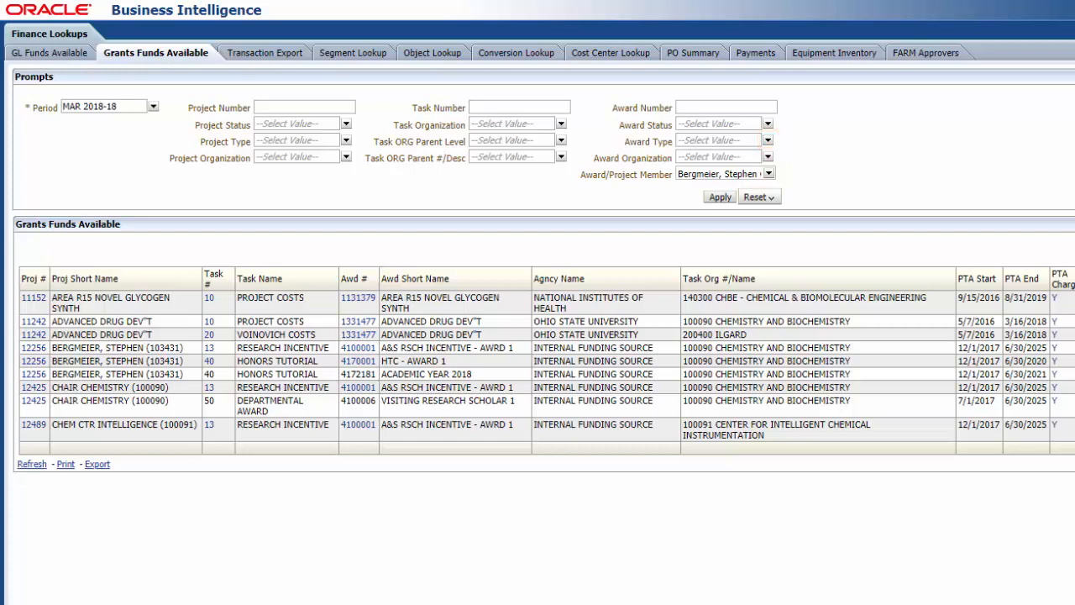
Restrict the report to the award type RESEARCH INCENTIVE (112200) and apply the filter
click(768, 142)
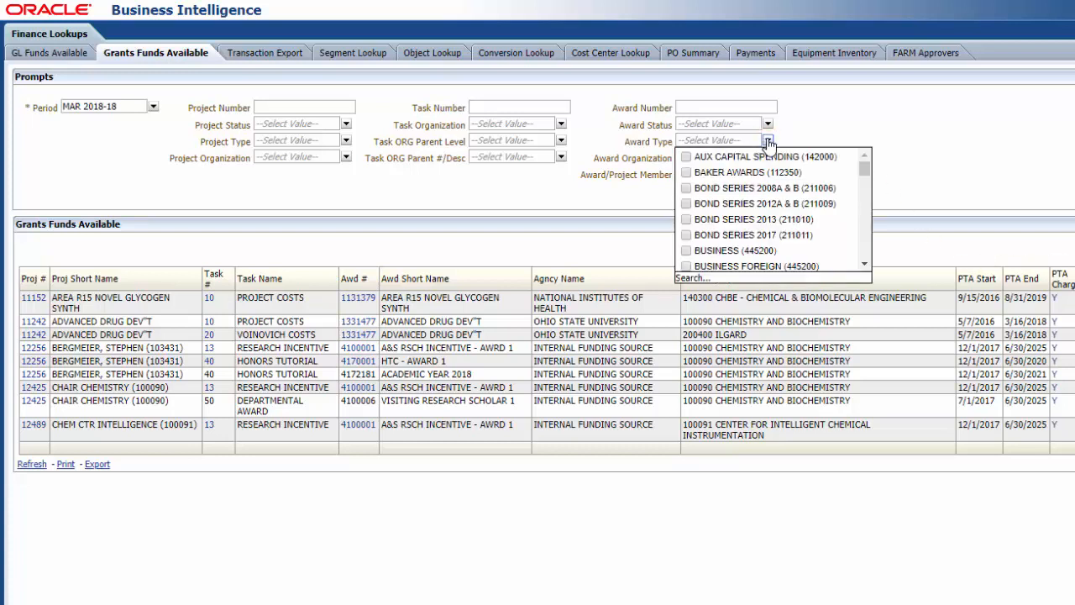
drag(867, 172, 858, 250)
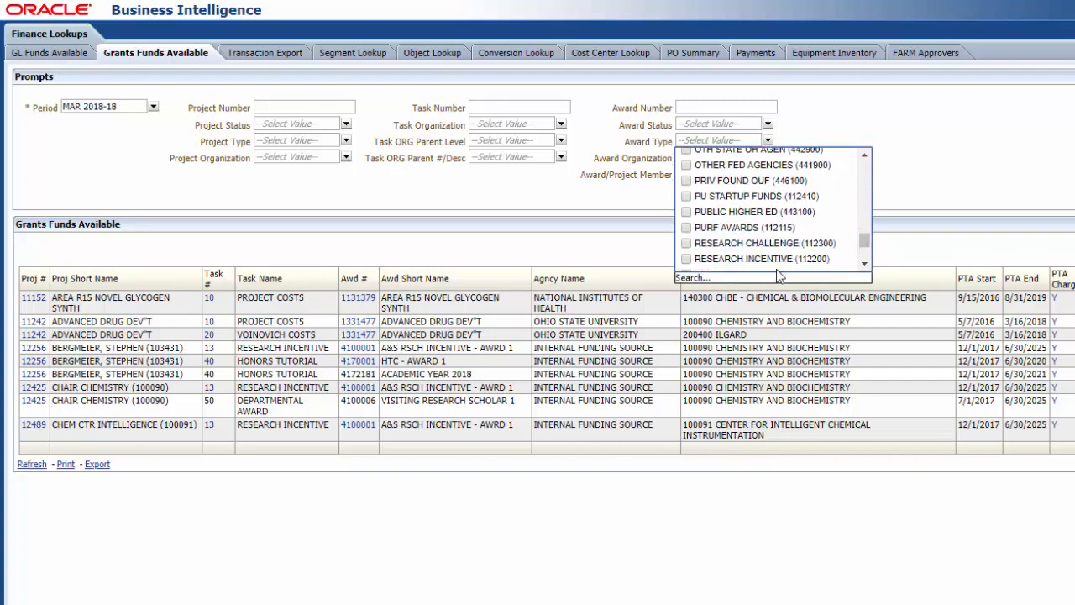
click(687, 259)
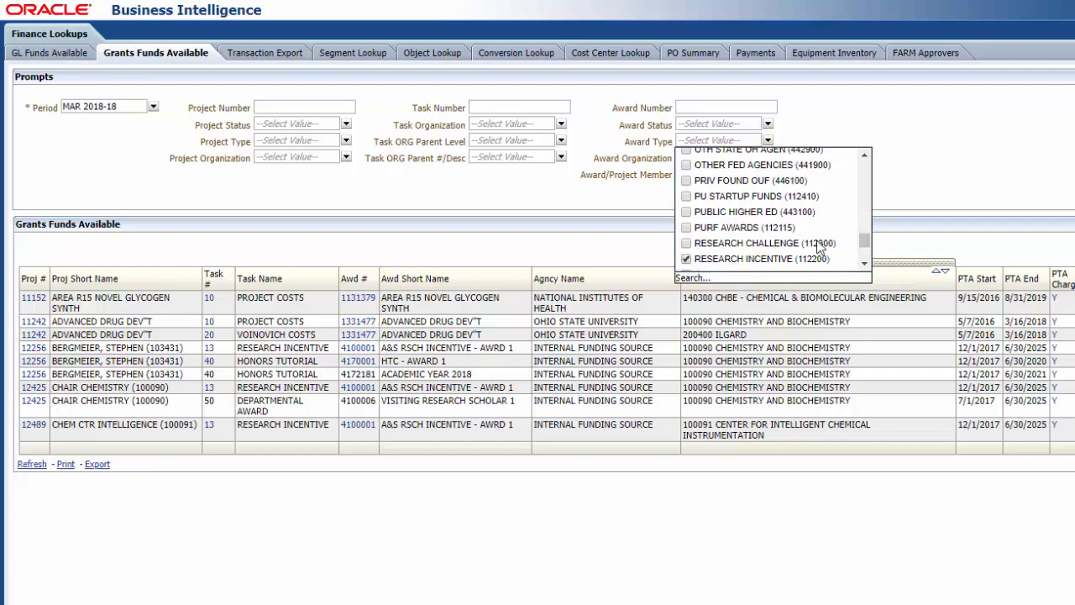
click(912, 177)
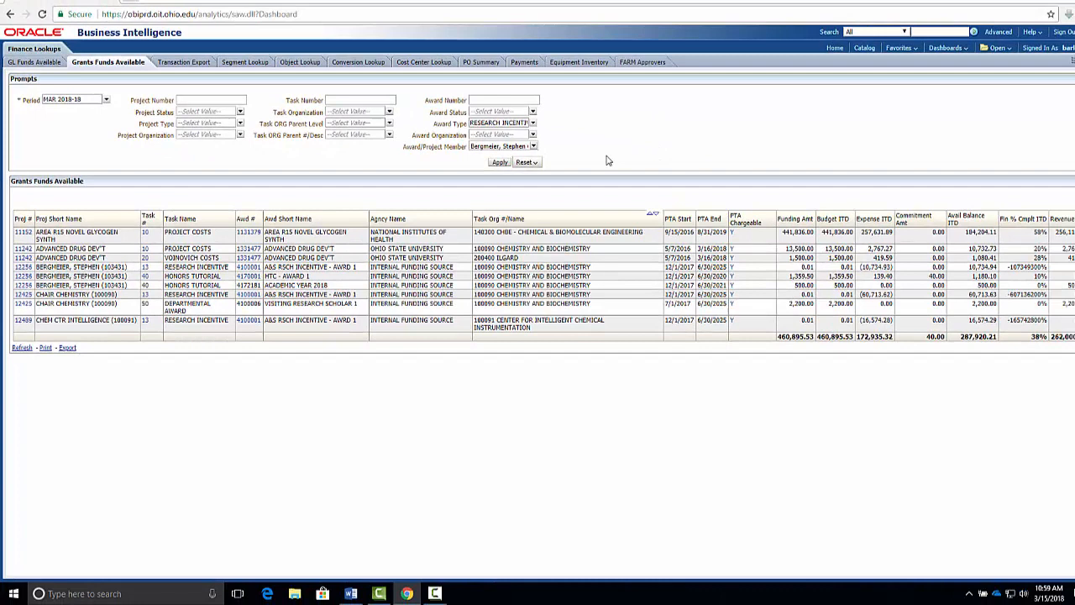
click(499, 162)
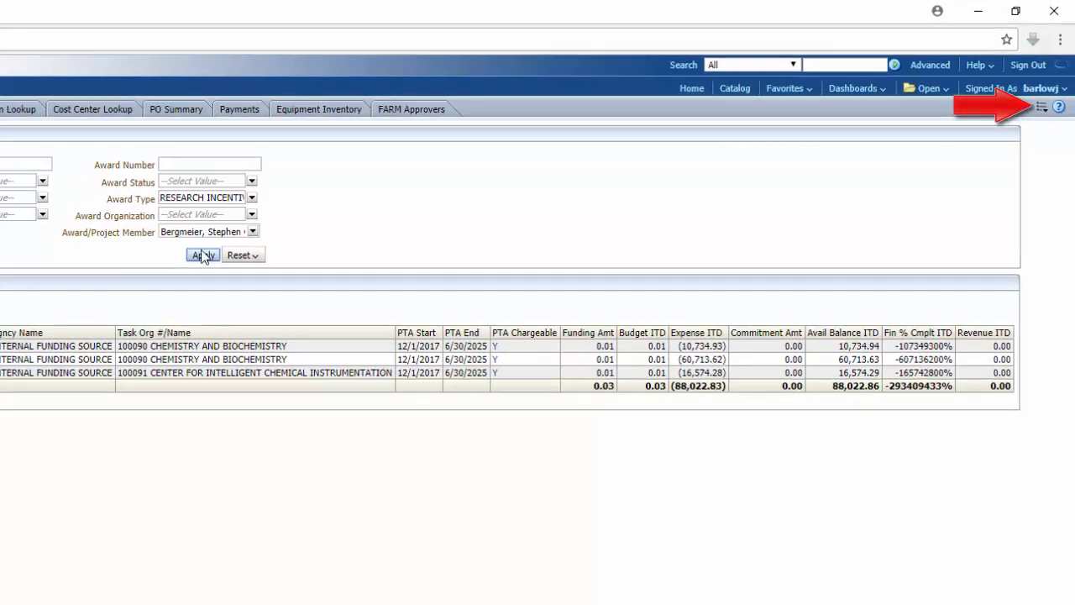
Save the current customization for yourself as "Research Incentive_" plus the member's last name, without making it the default
click(1042, 108)
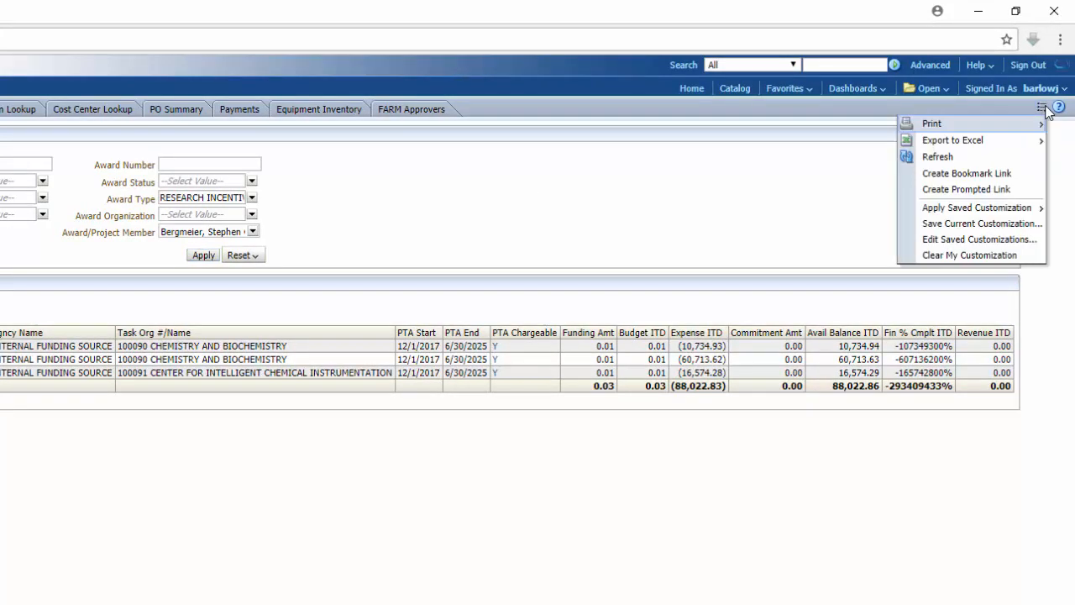
click(1037, 224)
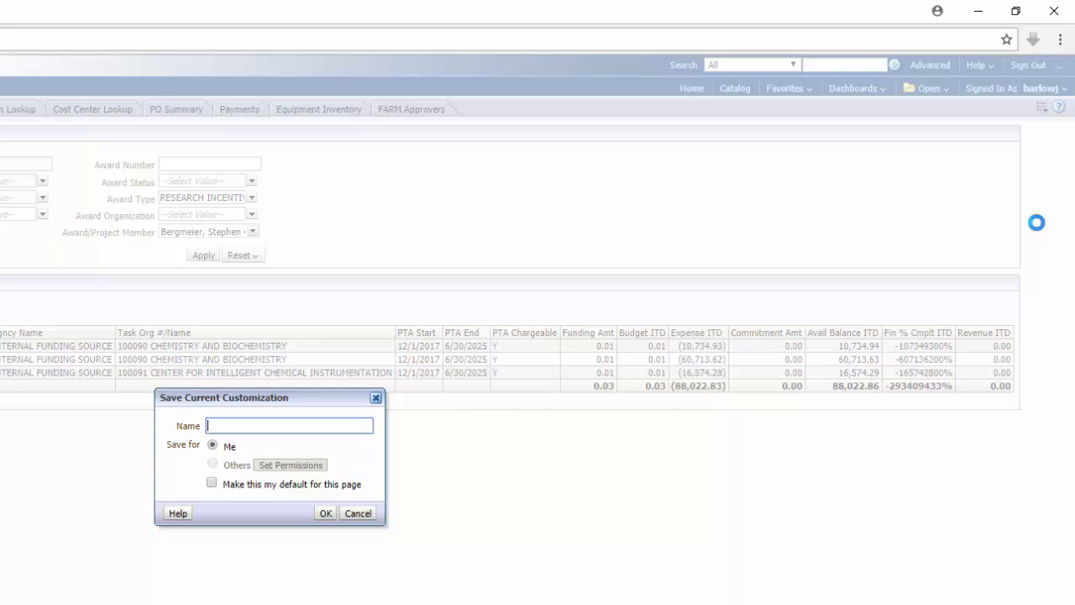
text(Research Incentive_Bergmeier)
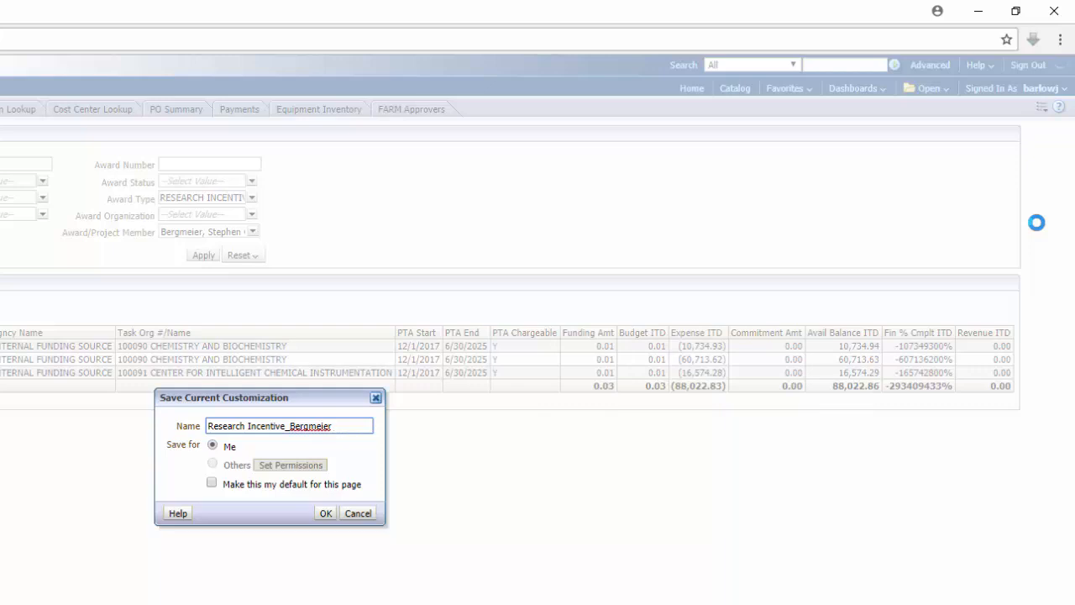
click(325, 513)
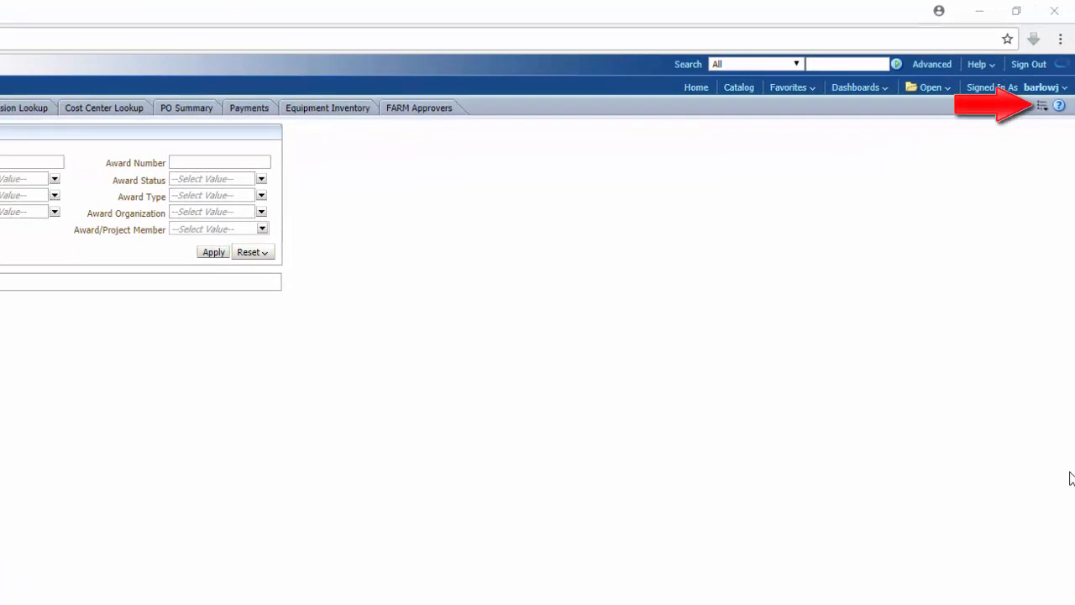
Apply the saved Research Incentive customization to the Grants Funds Available page
click(1044, 109)
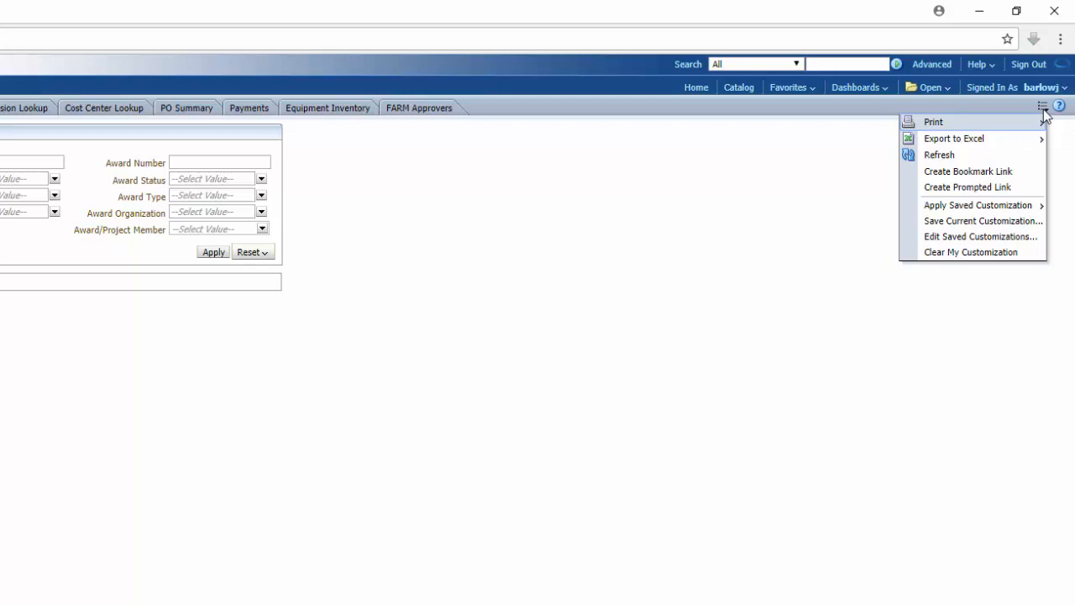
mouse_move(1045, 210)
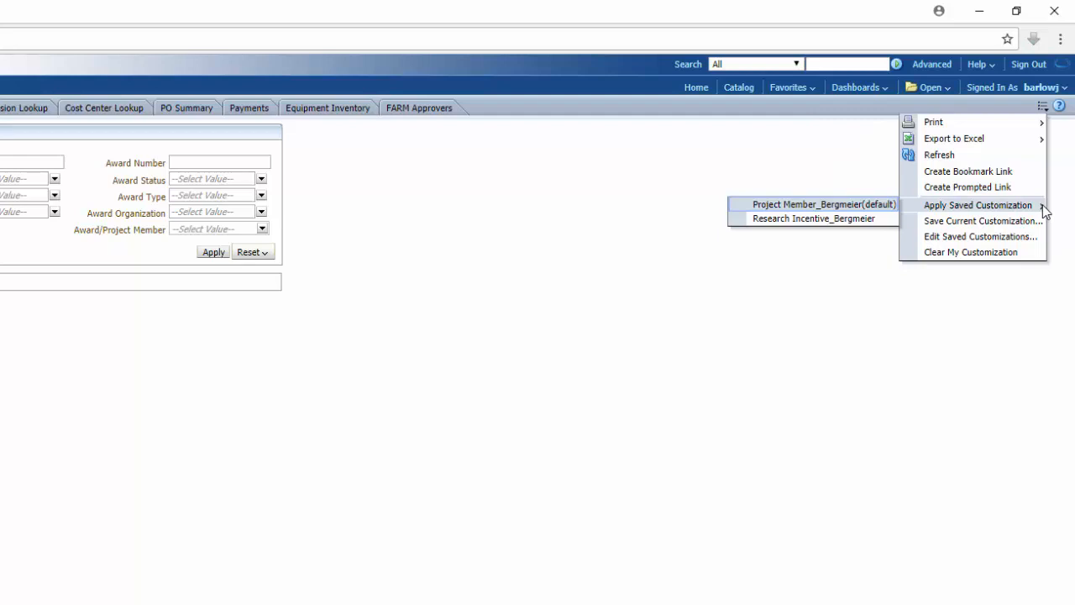
click(857, 220)
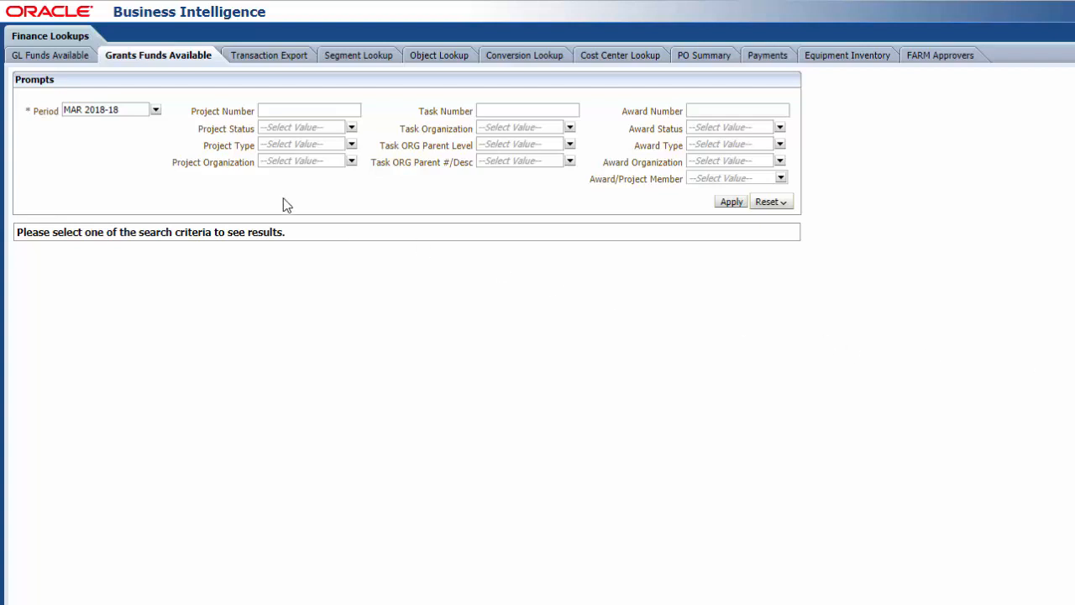
Run the Grants Funds Available report for project number 11152
click(270, 110)
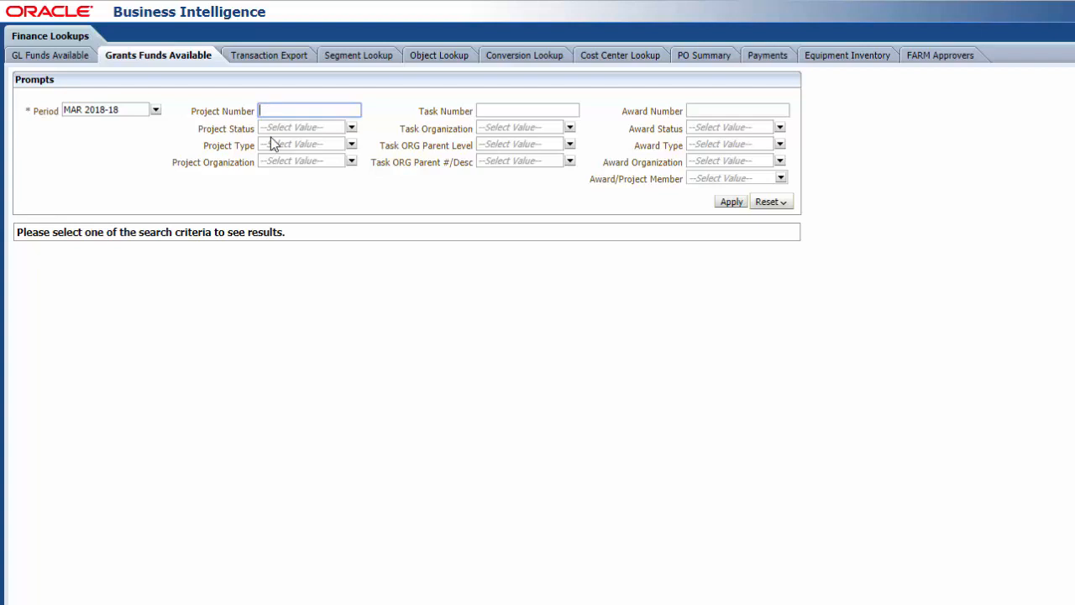
text(11152)
click(724, 204)
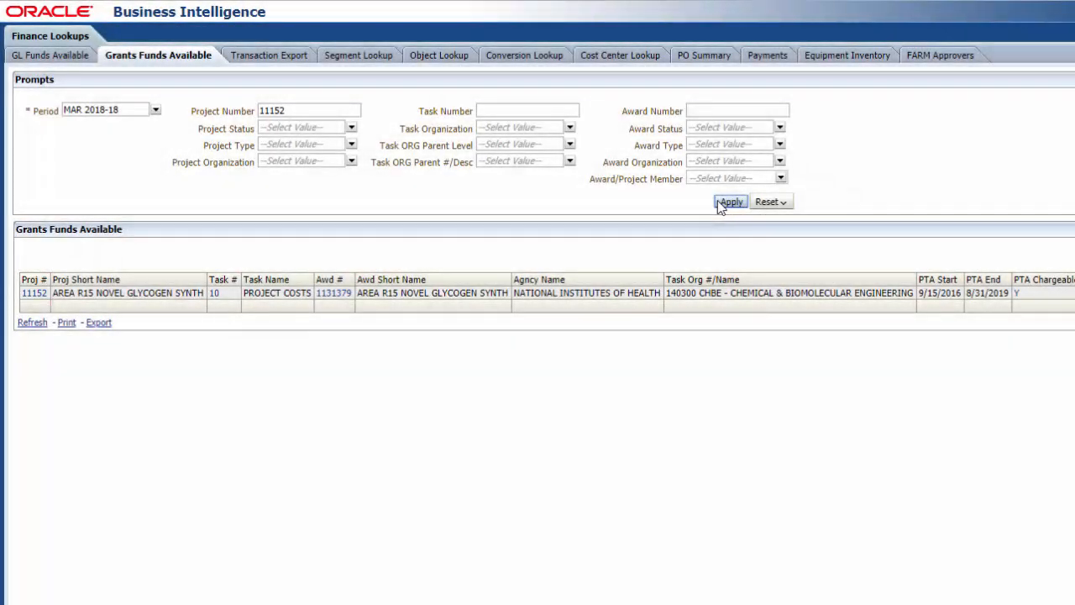
Drill into project 11152 and view the Expenditure Category detail for OTHER OPERATING COSTS
click(32, 295)
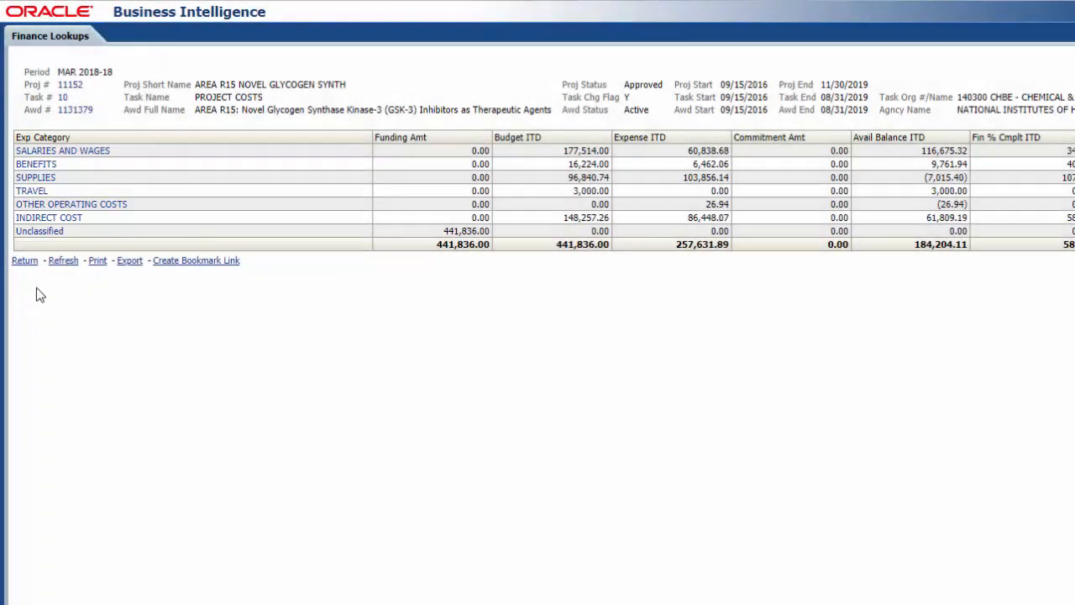
click(107, 206)
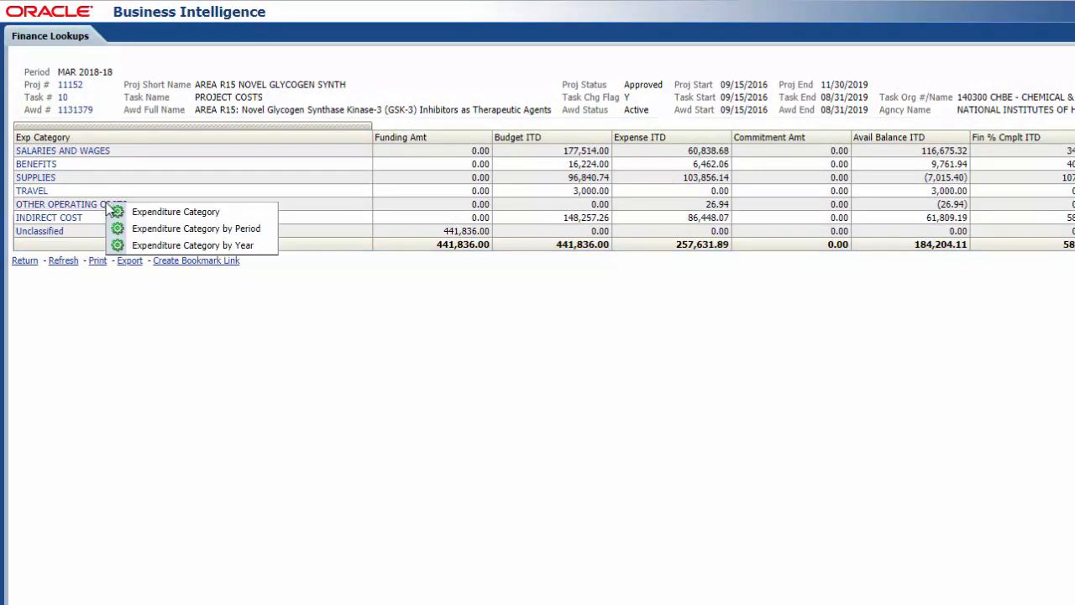
click(177, 215)
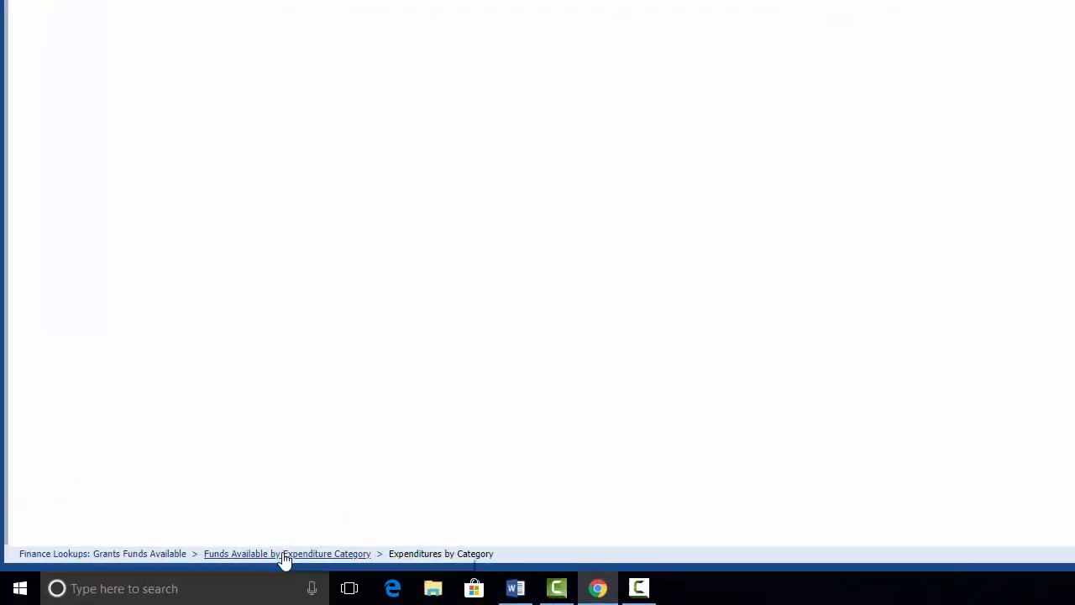
Return to Funds Available by Expenditure Category and open the Expenditure Category detail for SUPPLIES
click(283, 554)
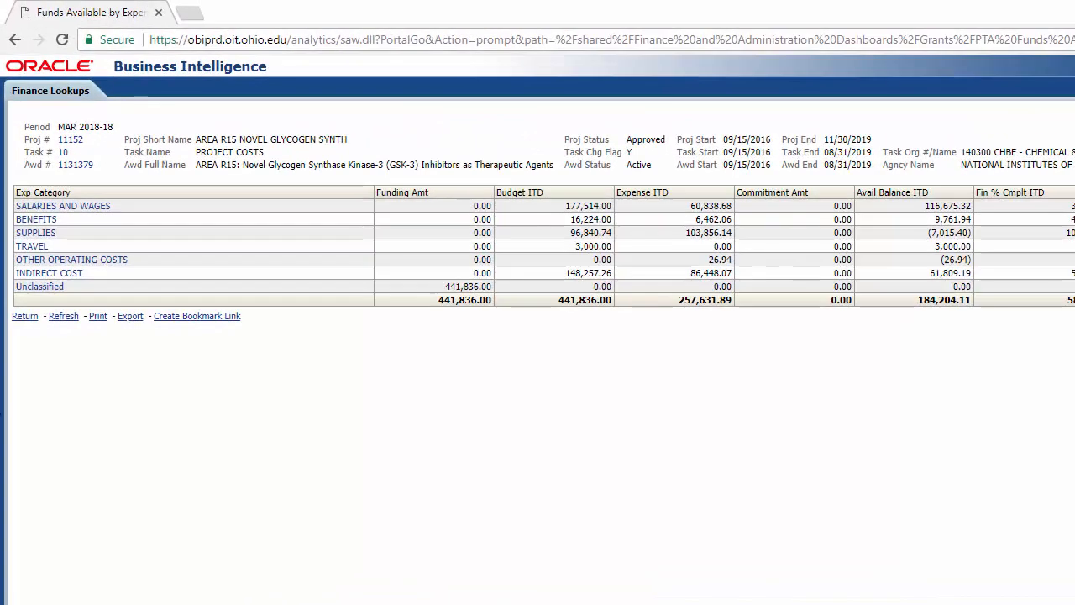
click(53, 233)
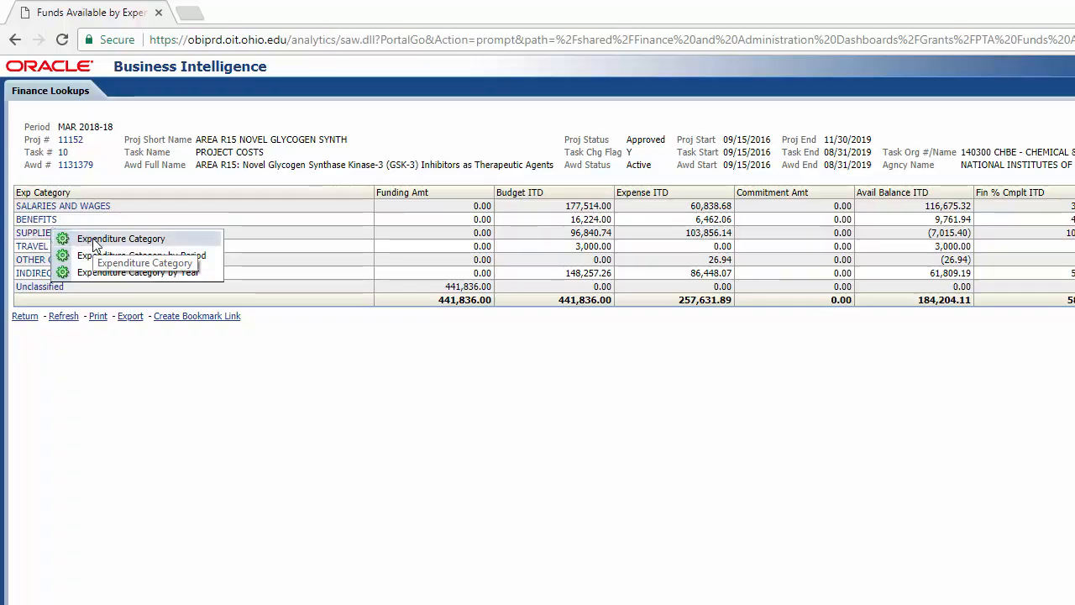
click(95, 241)
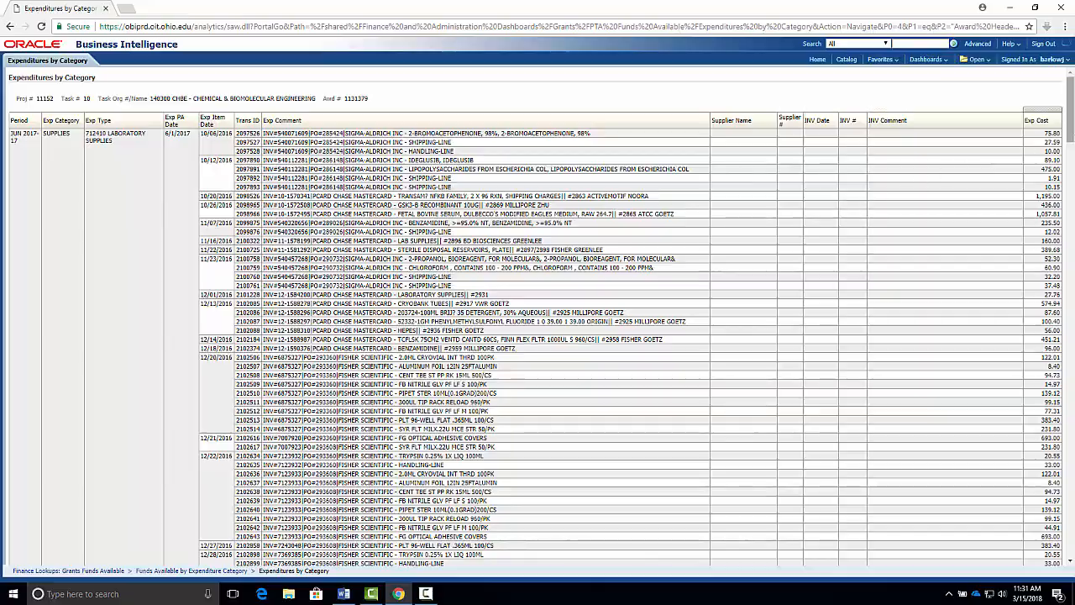
Export the SUPPLIES expenditures report in Excel 2007+ format and dismiss the completion notice
drag(1070, 143, 1067, 554)
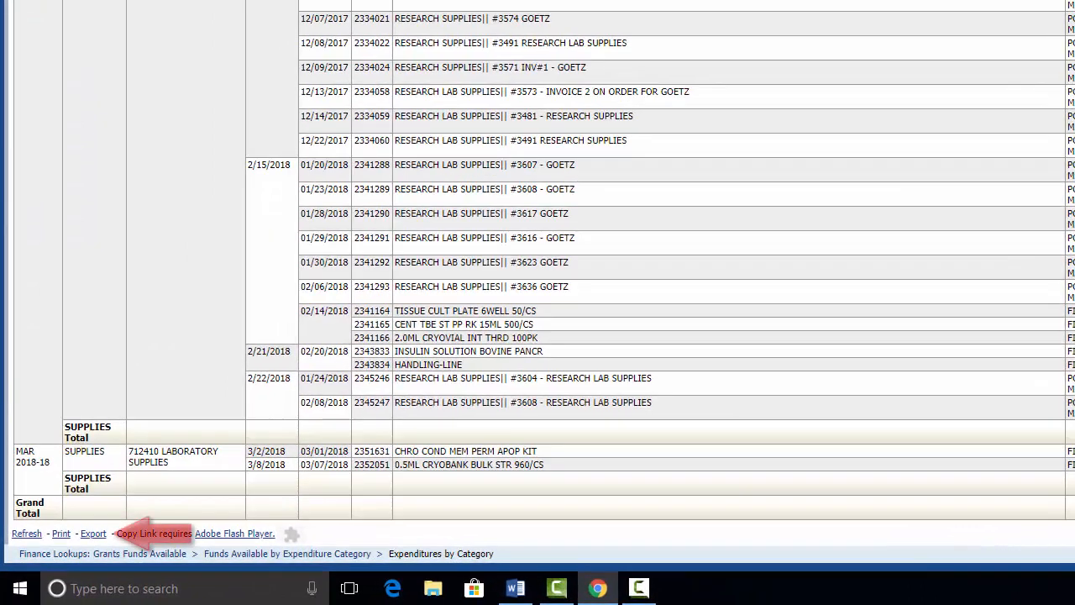
click(95, 536)
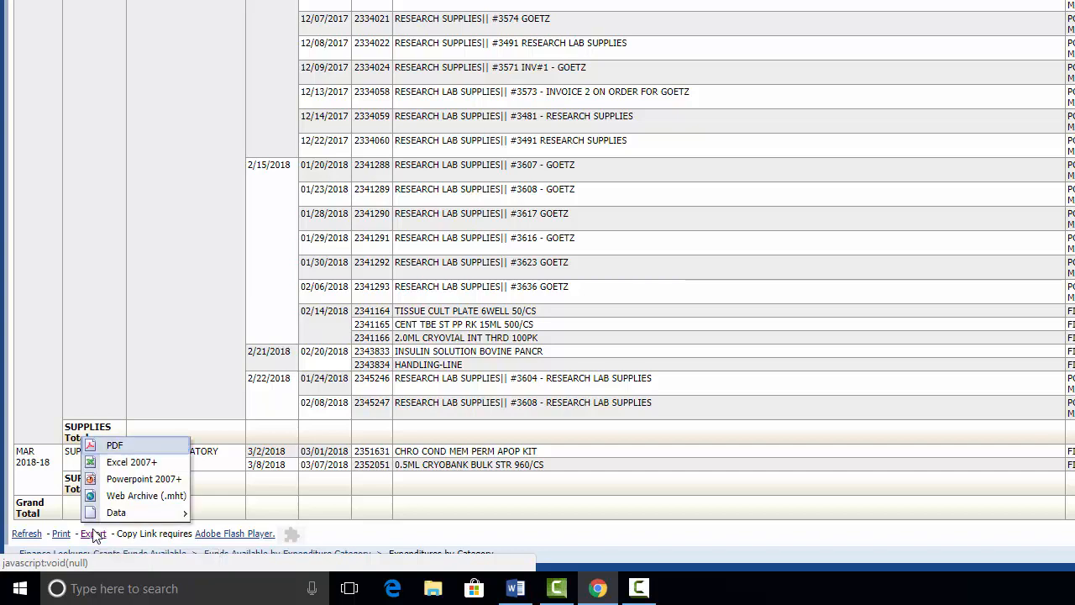
click(133, 464)
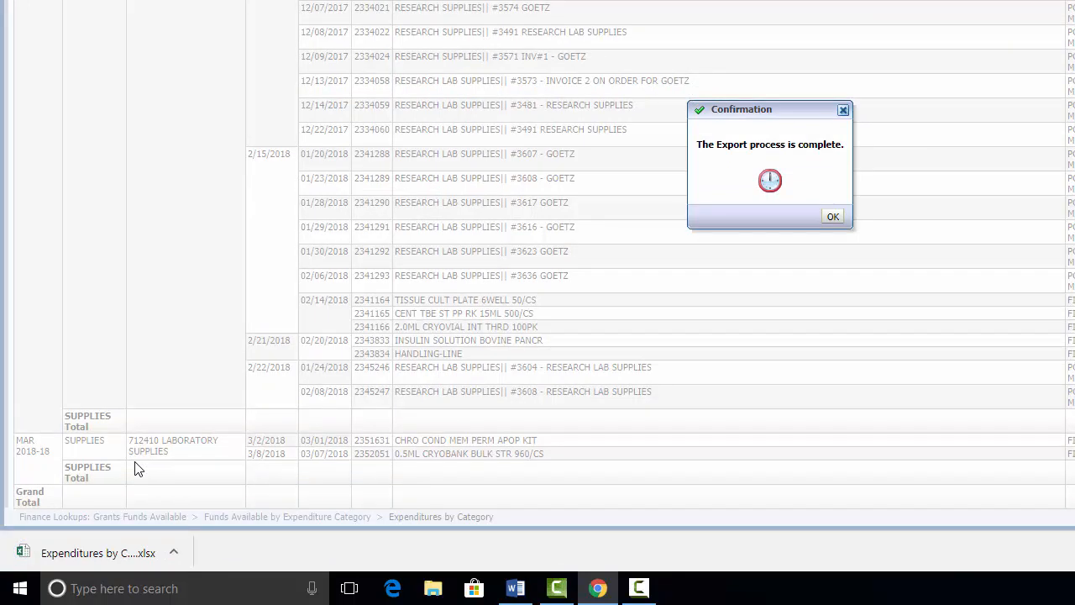
click(833, 216)
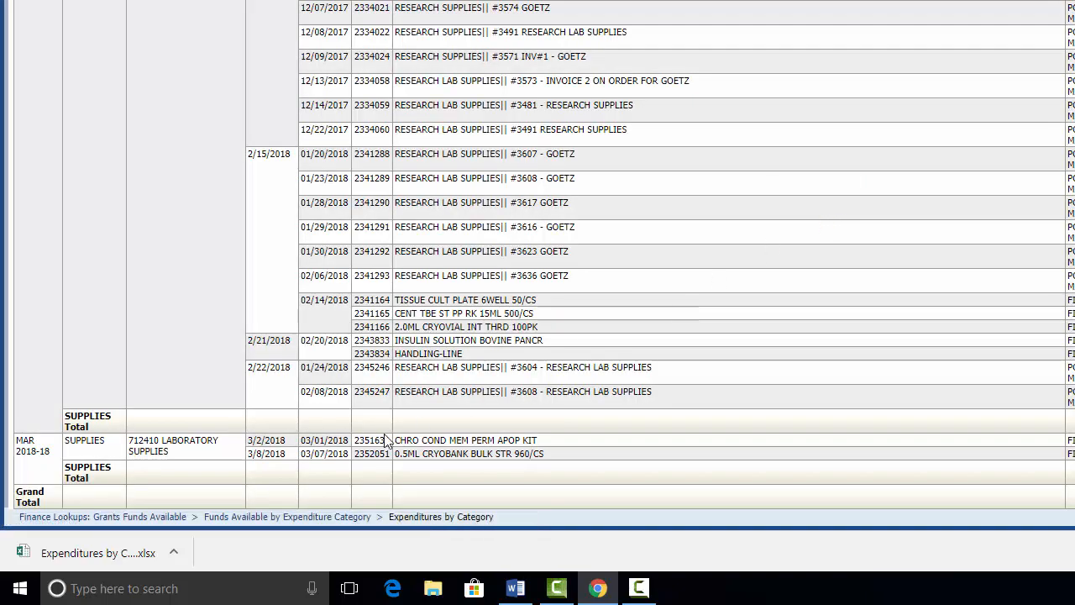
Open the downloaded Expenditures by Category workbook in Excel and enable editing
click(172, 554)
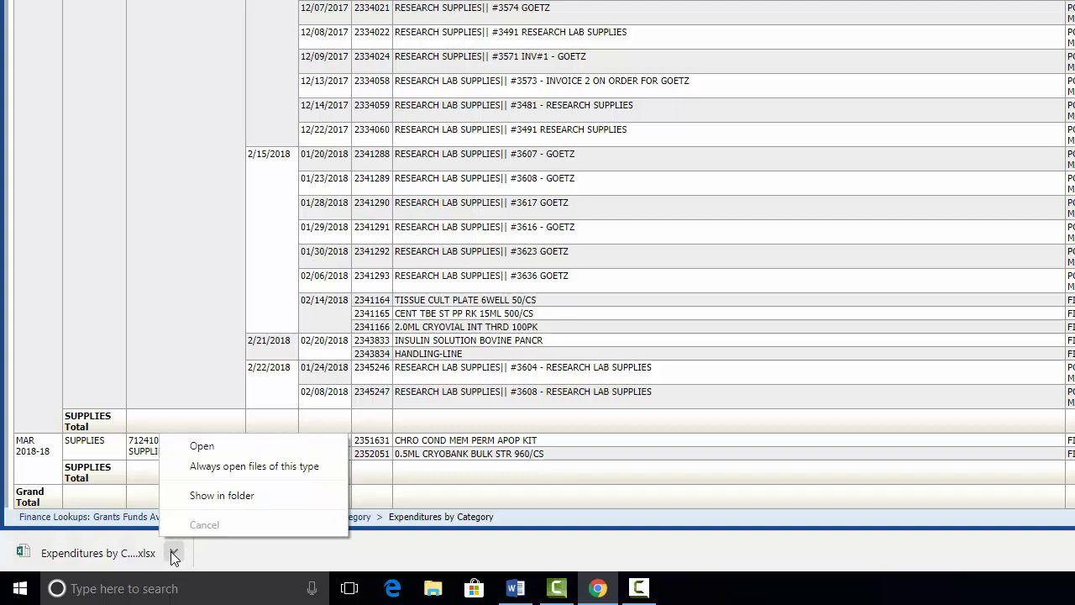
click(209, 450)
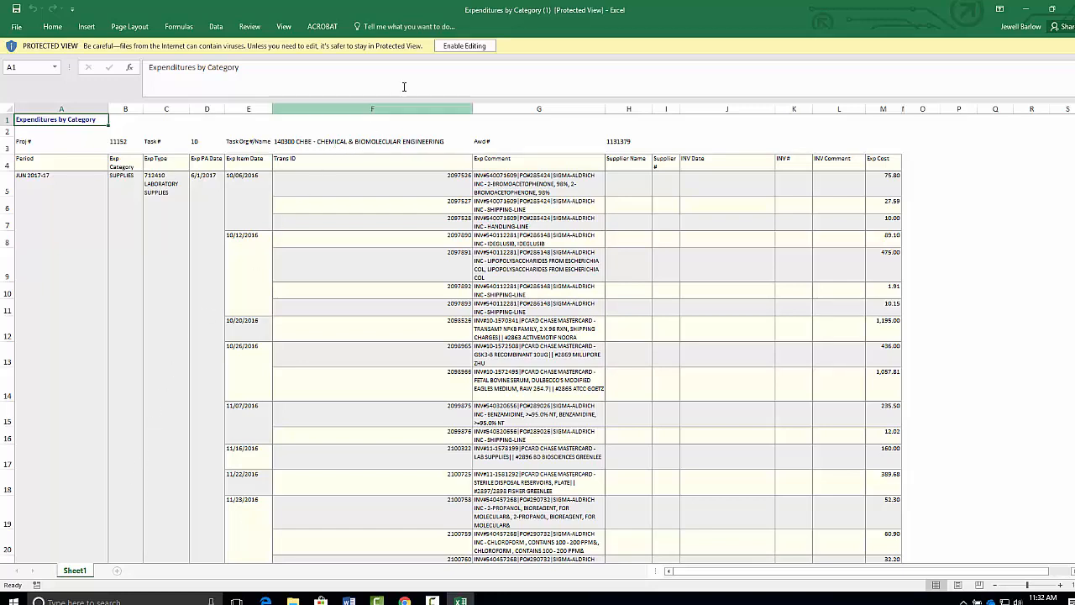
click(473, 47)
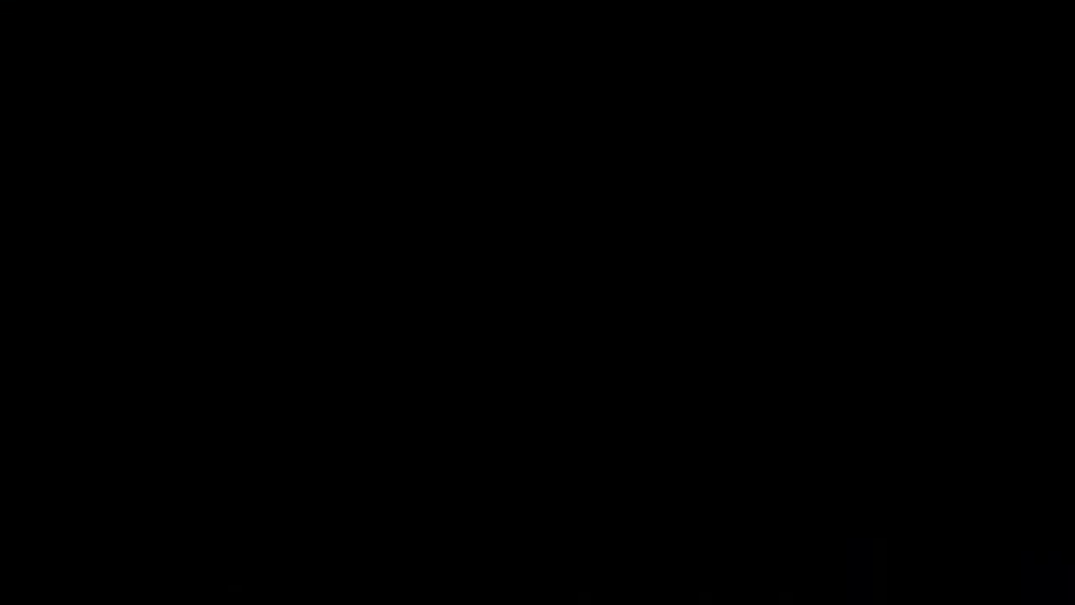